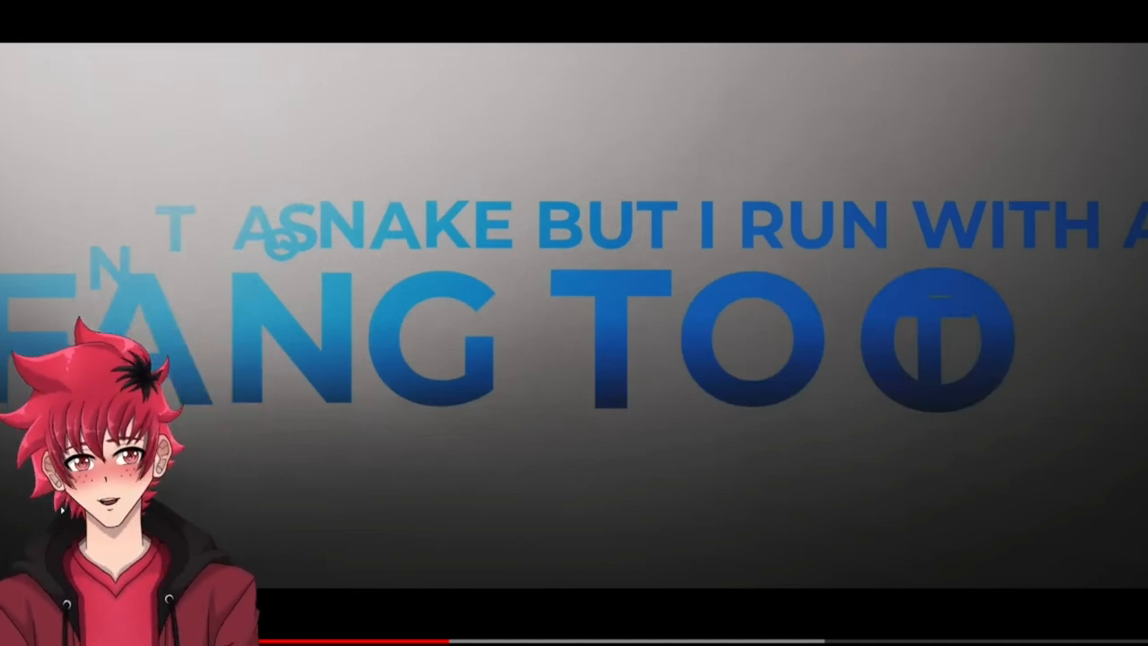
key(space)
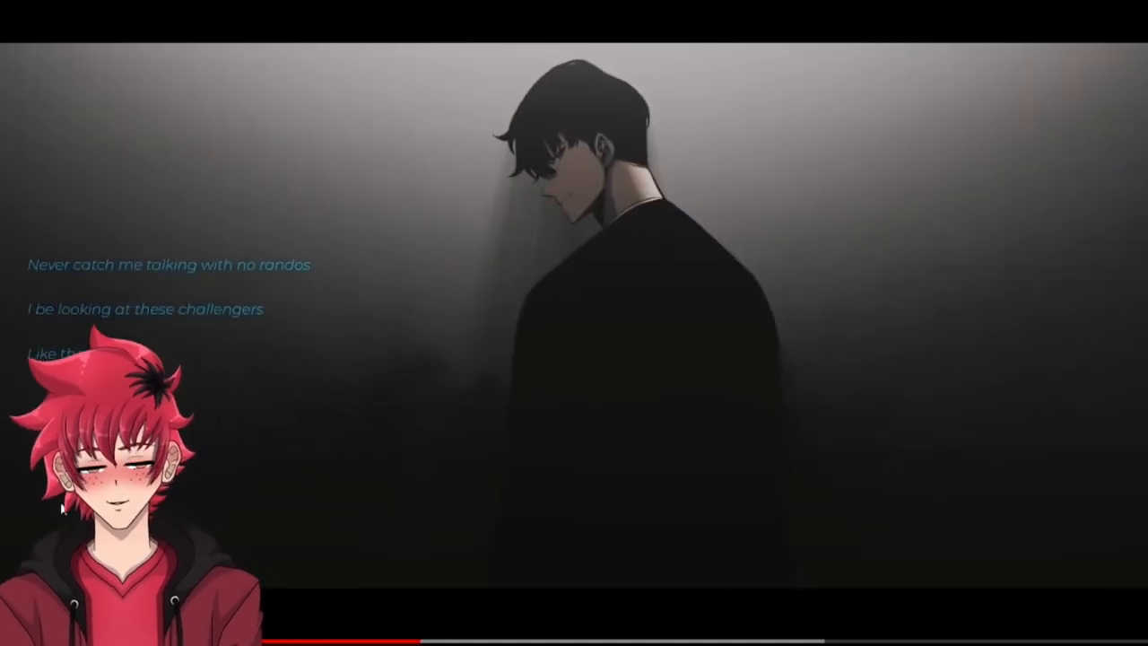